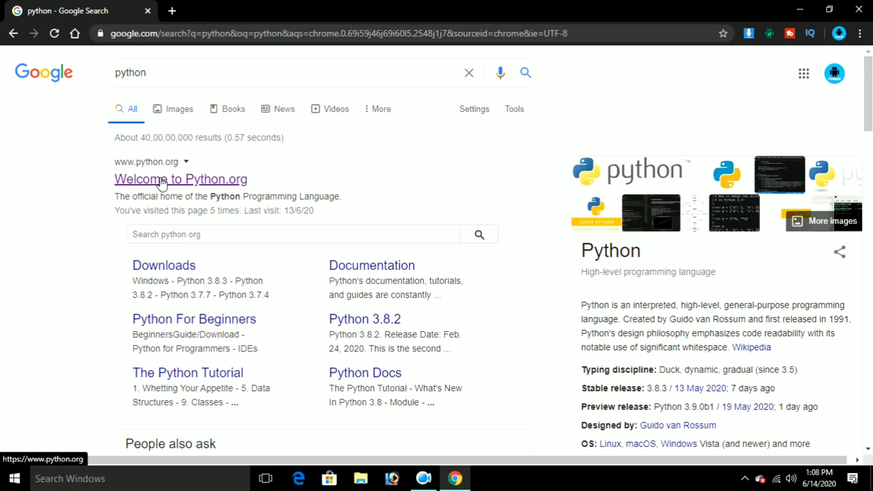
# - Download the Windows x86 executable installer of Python 3.8.3 from the Windows releases page on python.org
pyautogui.click(162, 184)
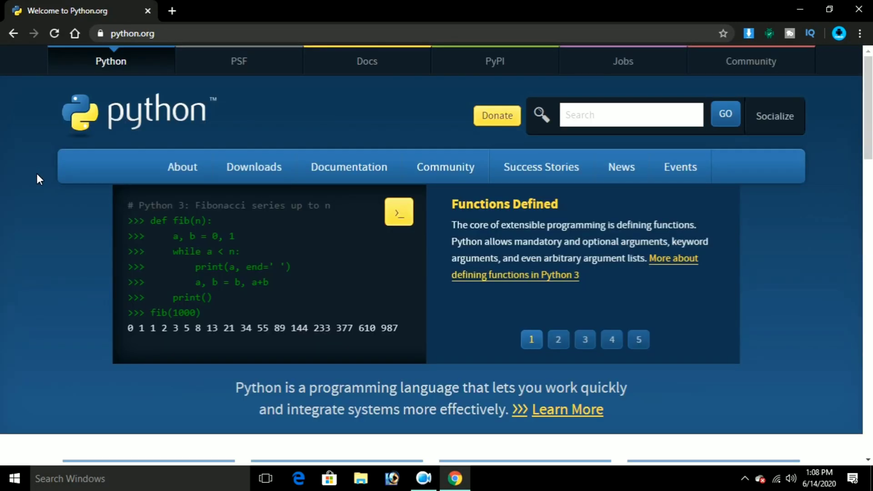
pyautogui.moveTo(253, 177)
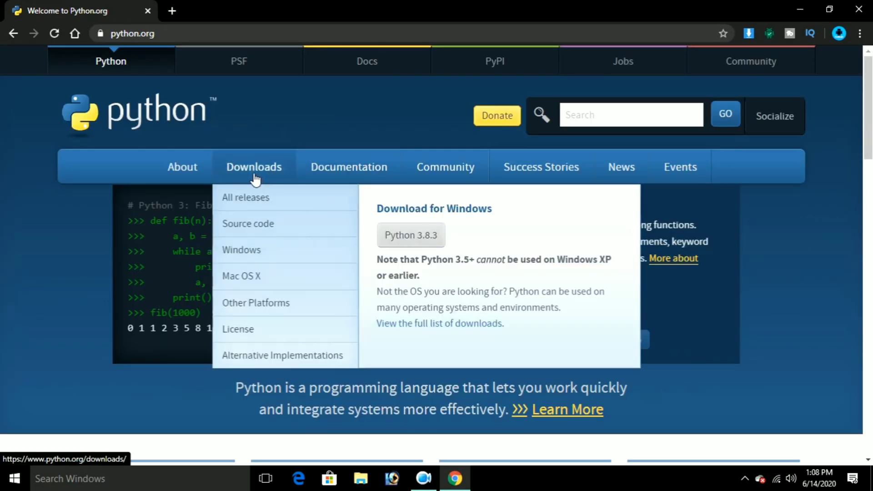
pyautogui.click(256, 262)
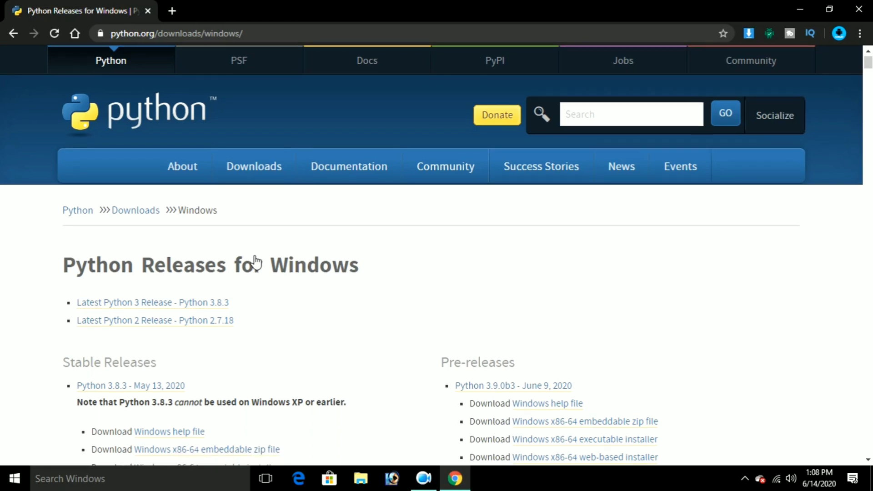
pyautogui.scroll(-4, 256, 262)
pyautogui.scroll(-1, 256, 262)
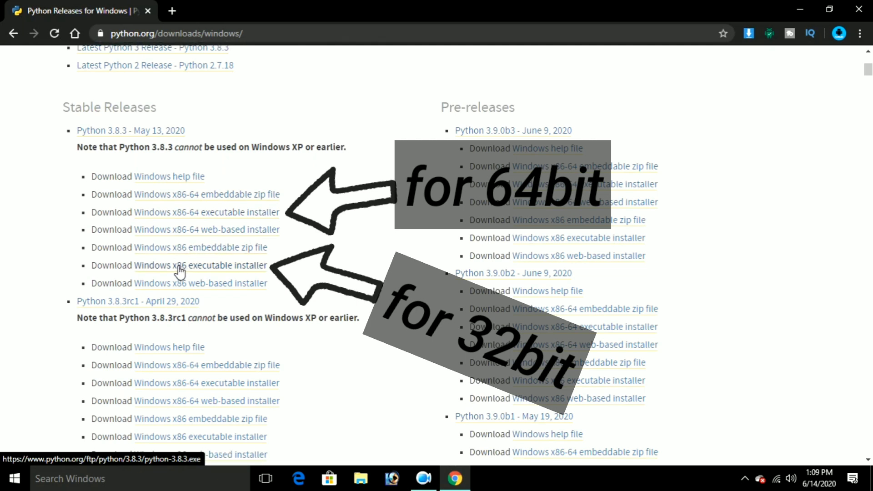
pyautogui.click(228, 268)
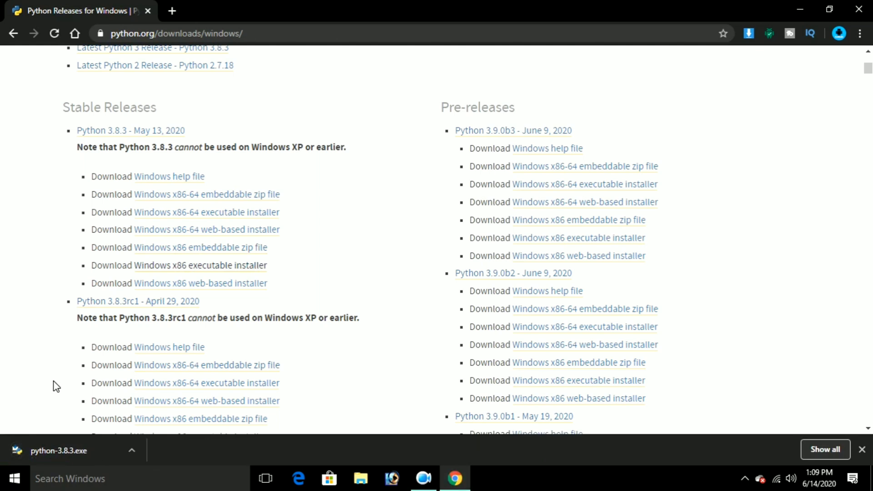
# - Launch the downloaded python-3.8.3.exe, closing the browser, and install Python 3.8.3 (32-bit) with the default settings
pyautogui.click(53, 447)
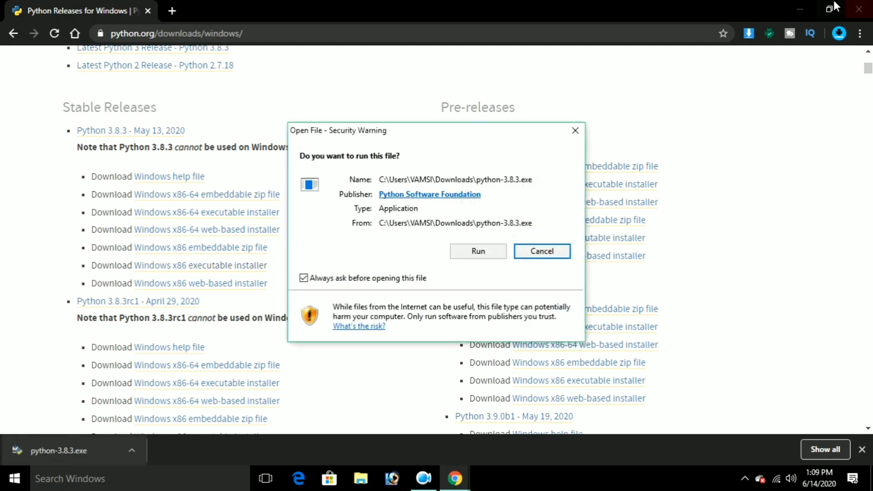
pyautogui.click(864, 4)
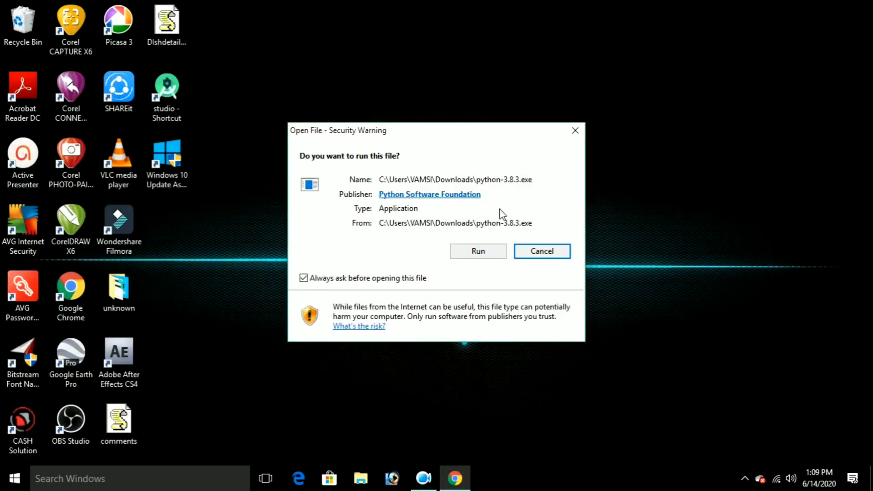
pyautogui.click(479, 252)
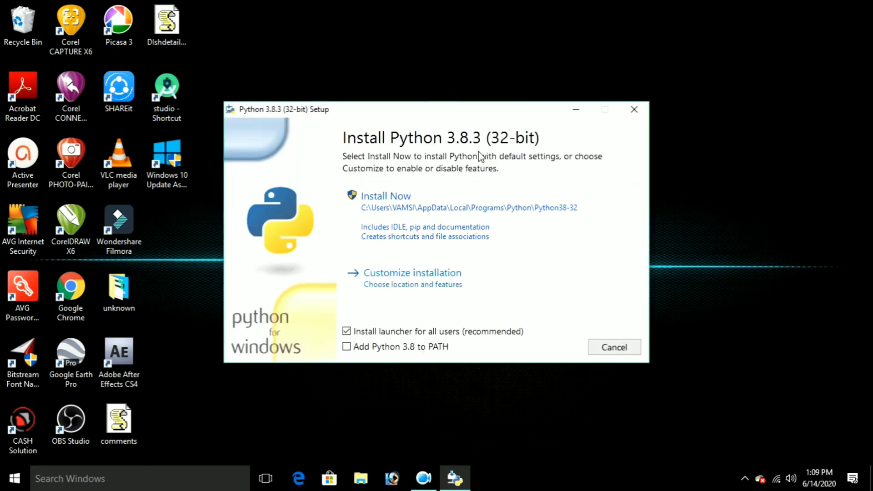
pyautogui.click(432, 219)
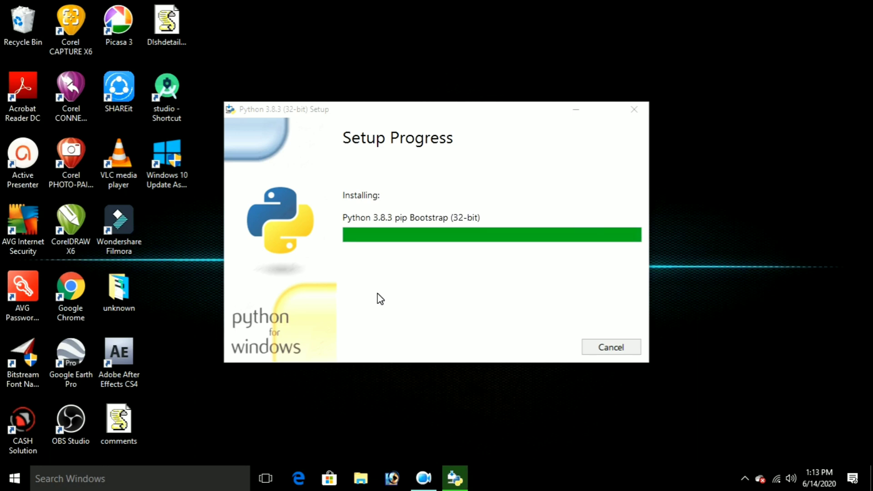
pyautogui.click(481, 291)
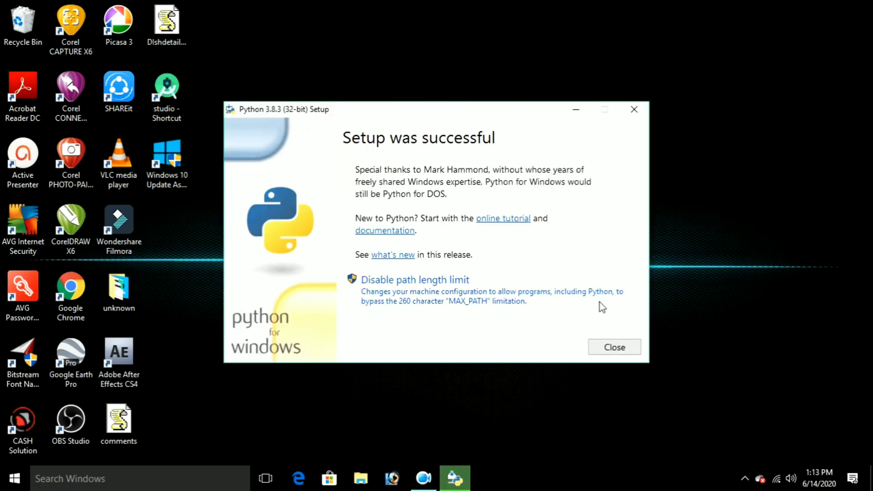
pyautogui.click(601, 348)
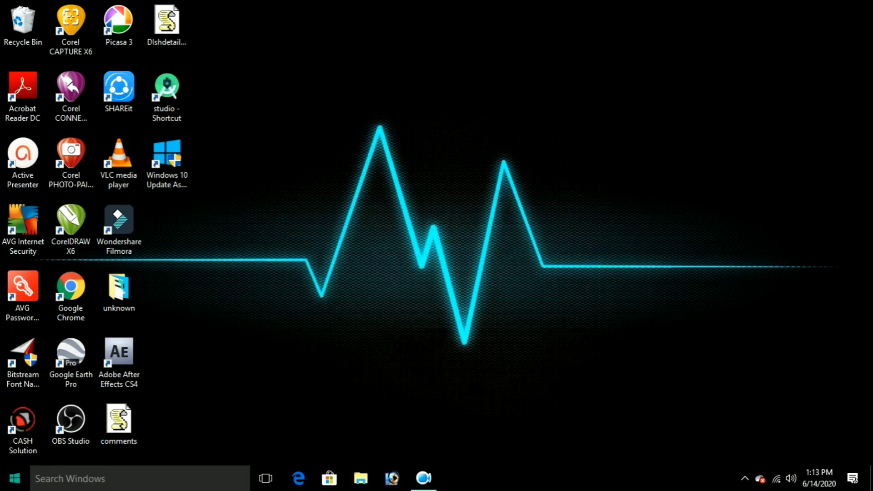
# - Find the Python 3.8 folder among the installed programs, open the Python 3.8 (32-bit) console and close it again
pyautogui.click(15, 478)
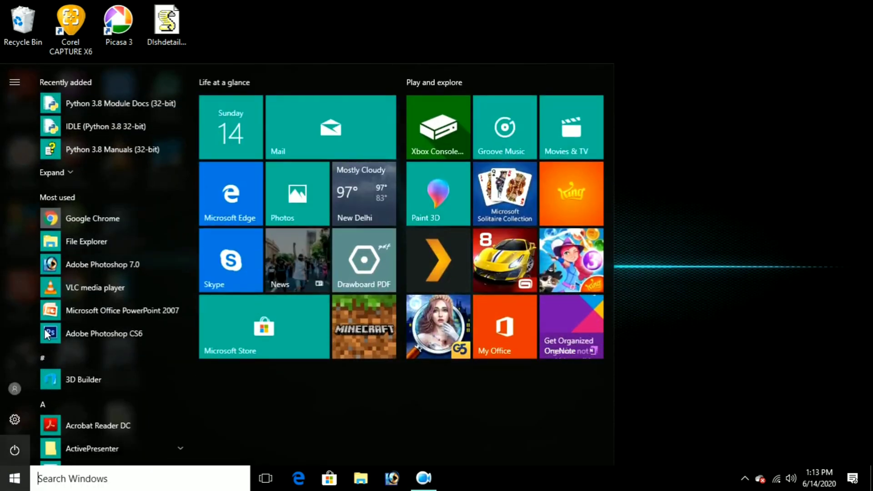
pyautogui.click(64, 166)
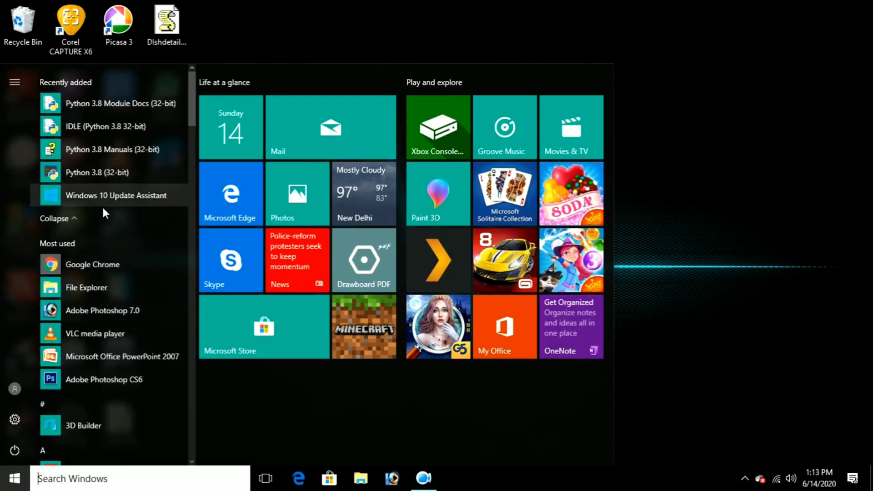
pyautogui.scroll(-15, 102, 206)
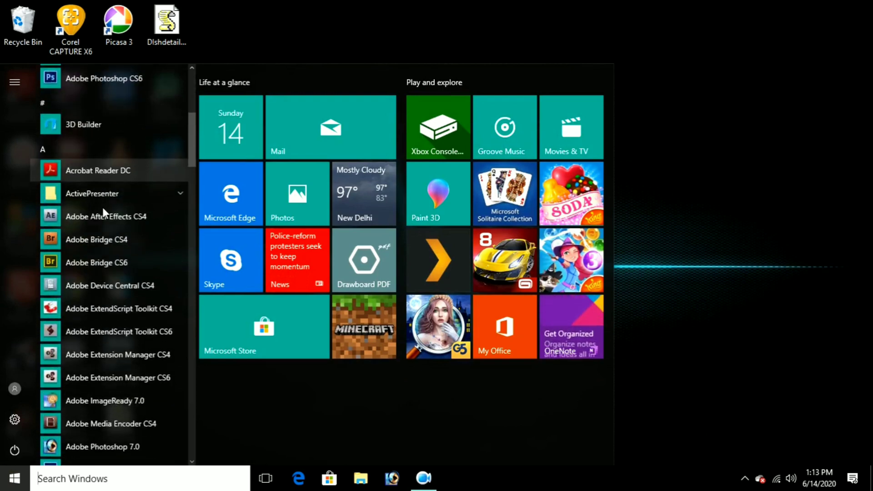
pyautogui.scroll(-10, 102, 205)
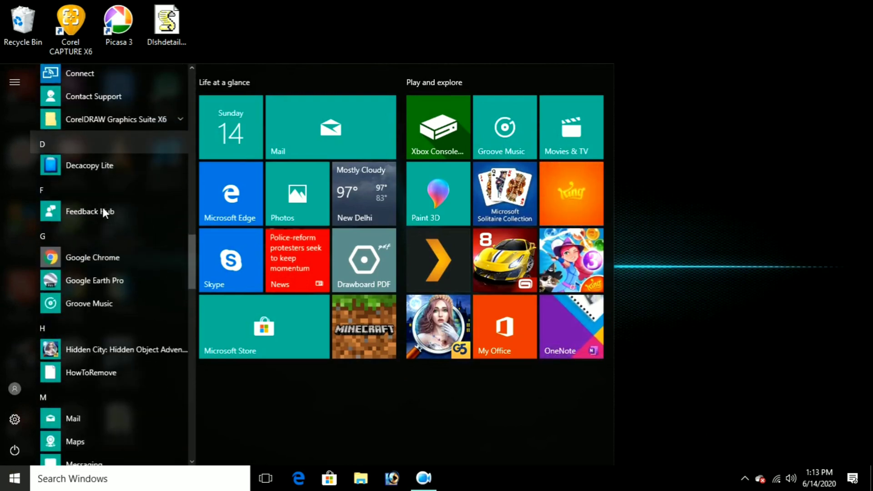
pyautogui.scroll(-8, 102, 206)
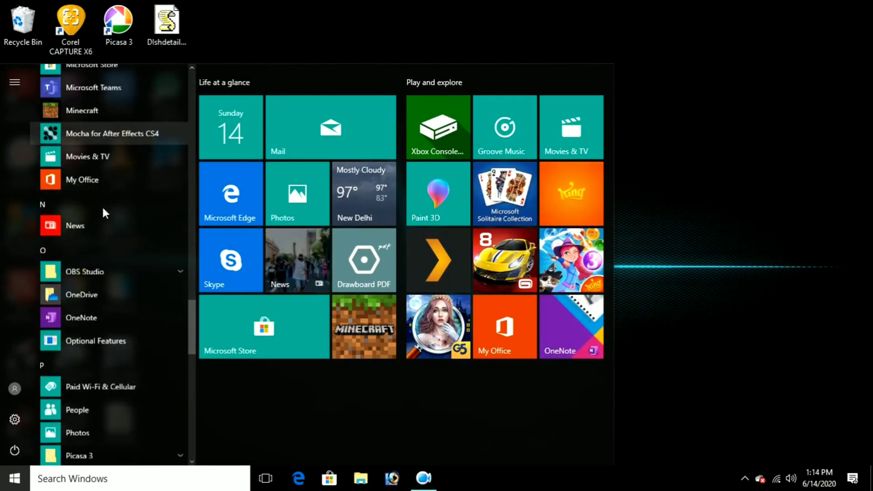
pyautogui.scroll(-3, 102, 206)
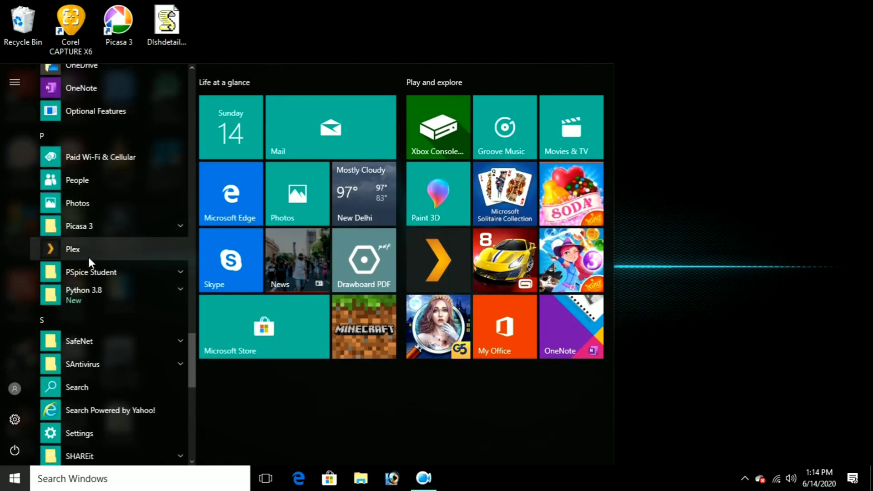
pyautogui.click(114, 296)
pyautogui.scroll(1, 116, 298)
pyautogui.scroll(-5, 115, 298)
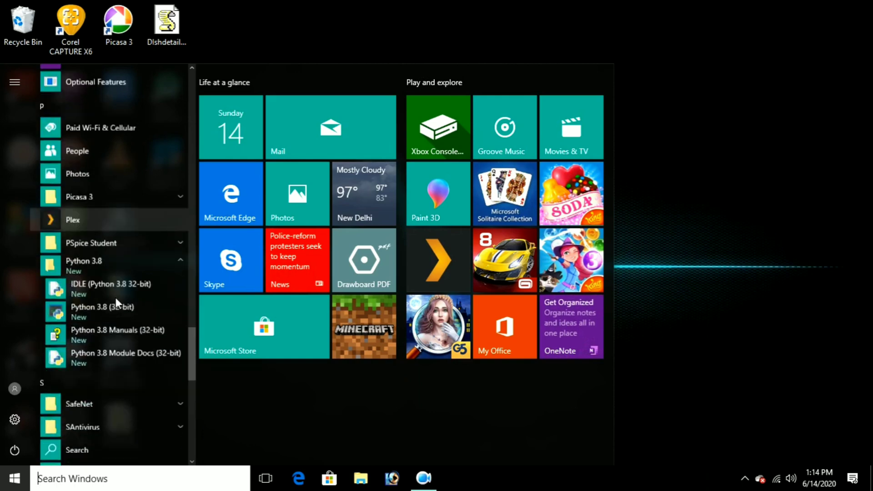
pyautogui.scroll(3, 115, 297)
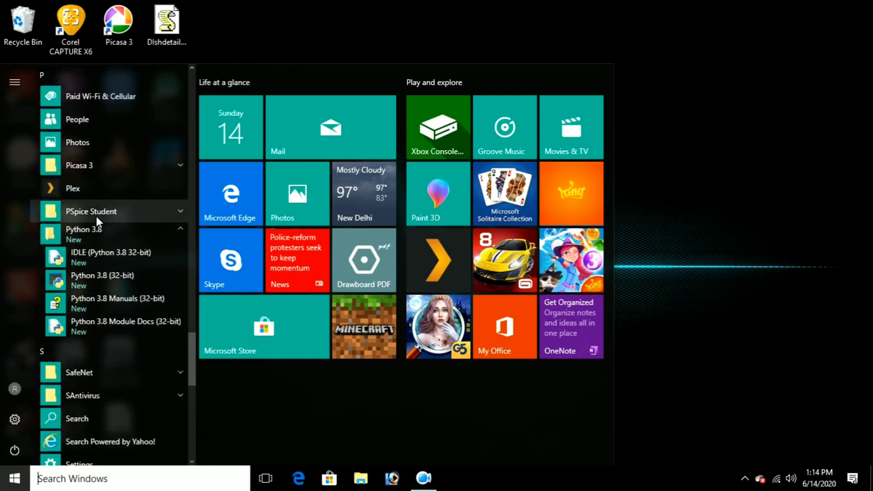
pyautogui.click(89, 276)
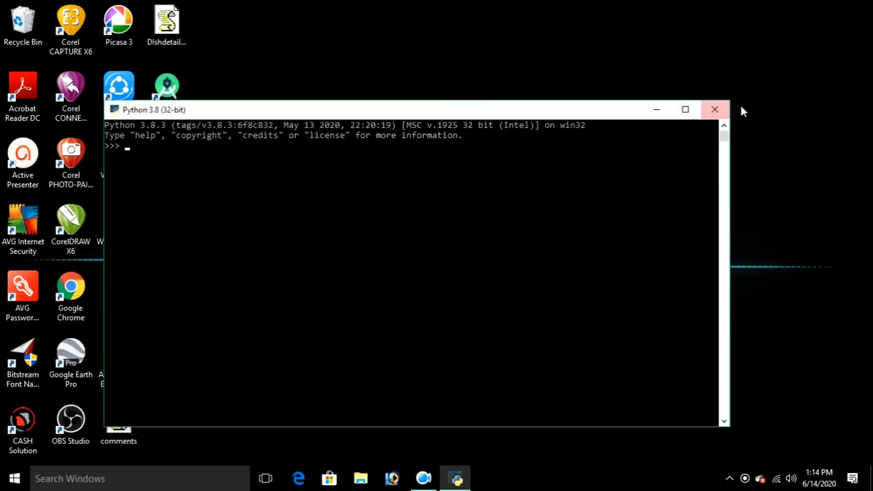
pyautogui.click(715, 110)
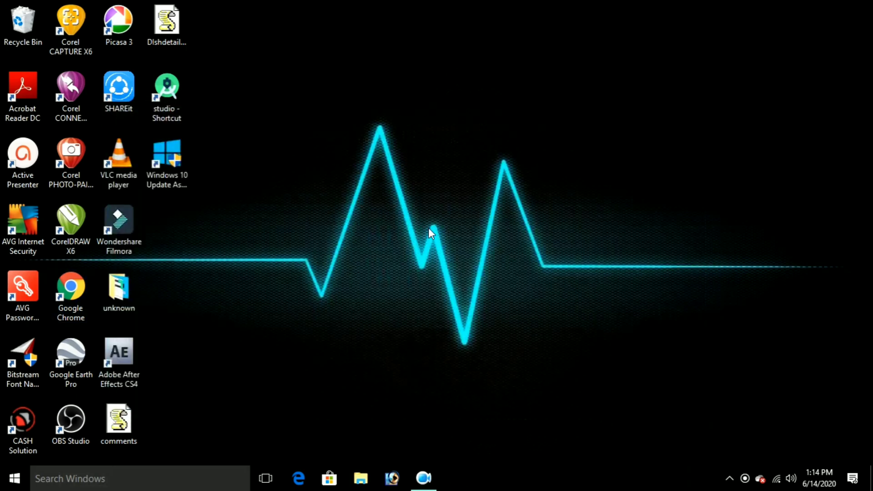
# - Launch IDLE (Python 3.8 32-bit) from the Python 3.8 folder of the installed programs
pyautogui.click(2, 484)
pyautogui.scroll(-15, 93, 398)
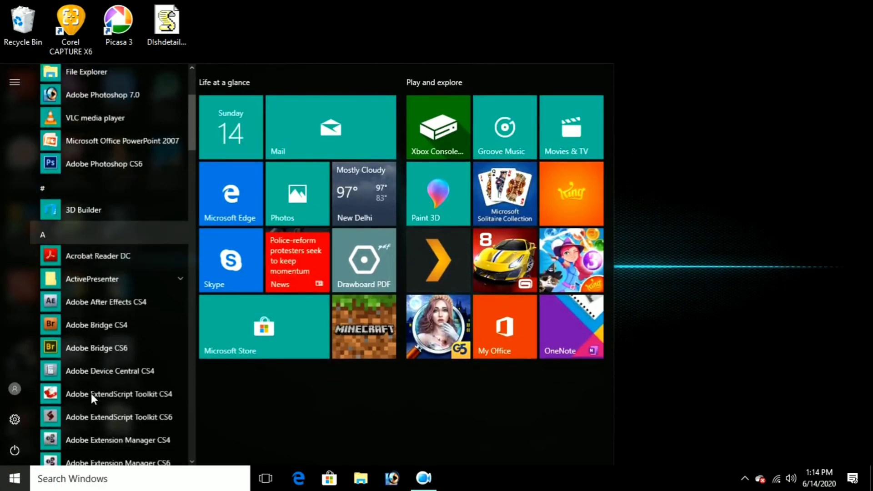
pyautogui.scroll(-15, 91, 395)
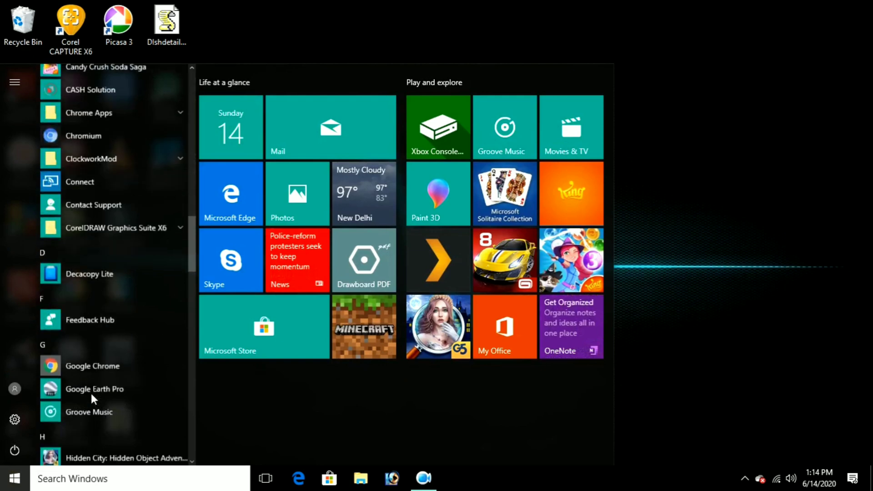
pyautogui.scroll(-12, 93, 399)
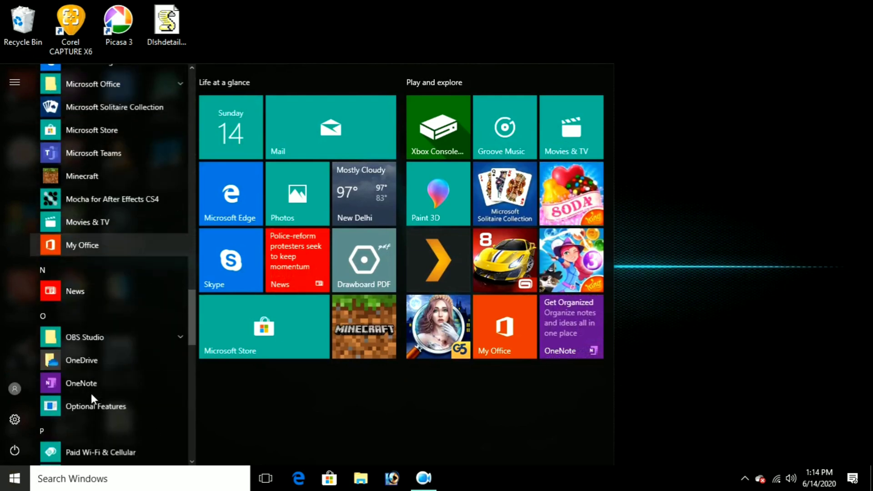
pyautogui.scroll(-5, 91, 394)
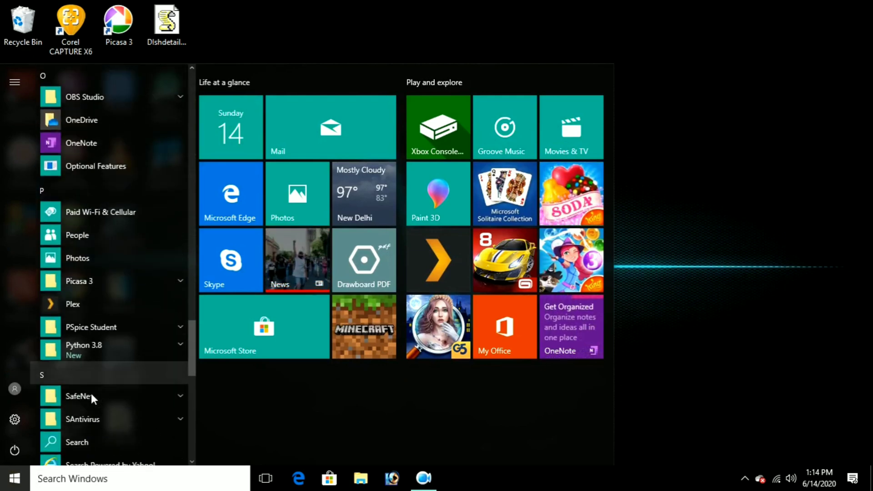
pyautogui.click(92, 250)
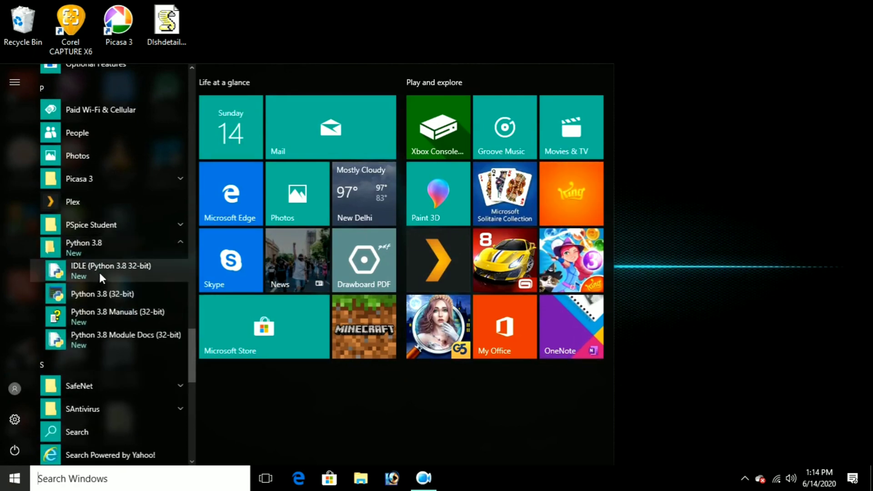
pyautogui.click(99, 271)
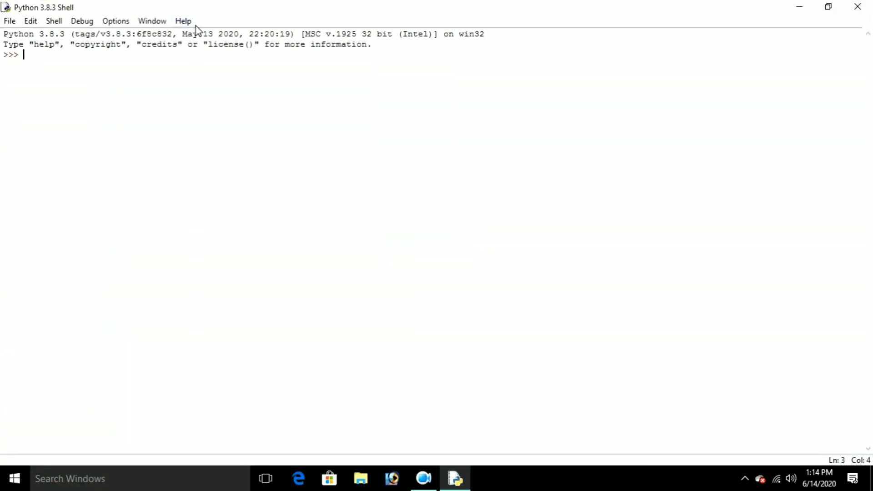
# - Create a new script file with the lines a=10, b=3, c=a+b and print(c)
pyautogui.click(13, 23)
pyautogui.click(21, 36)
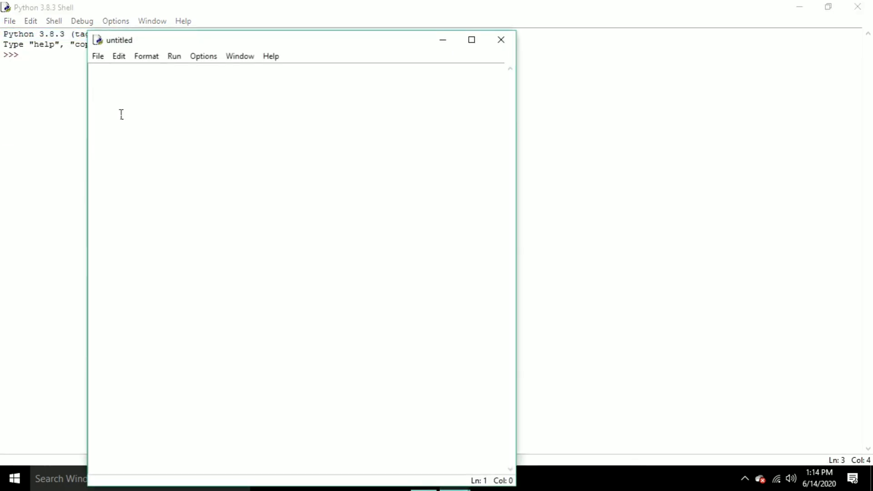
pyautogui.write('a=10')
pyautogui.press('Return')
pyautogui.write('b=3 ')
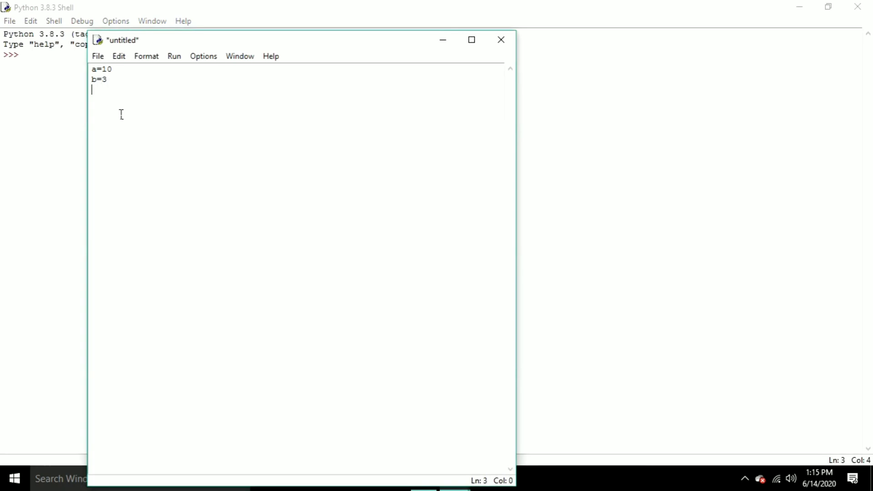
pyautogui.write('c=a+b')
pyautogui.press('Return')
pyautogui.write('print(c')
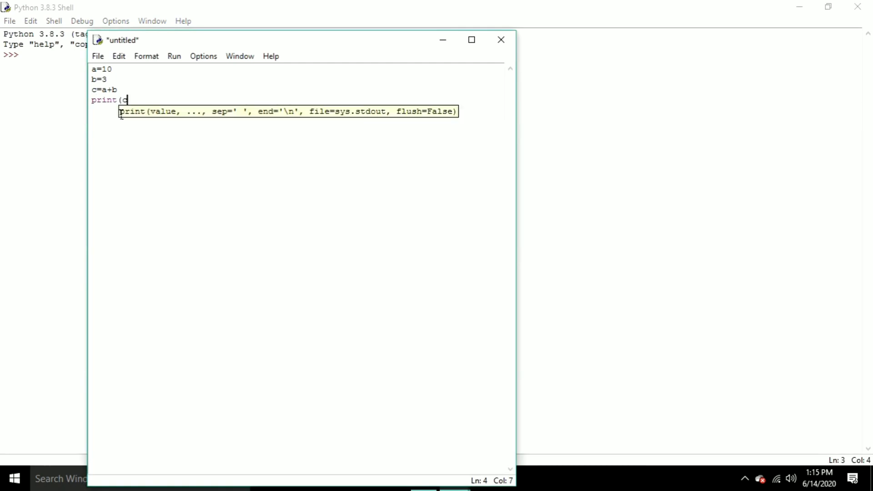
pyautogui.write(')')
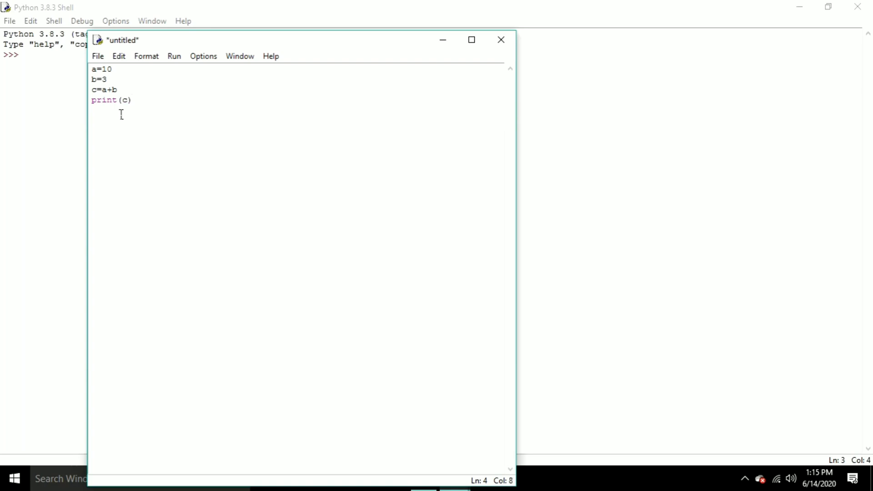
# - Run the addition script, saving it as 1st in the Python38-32 folder
pyautogui.click(101, 58)
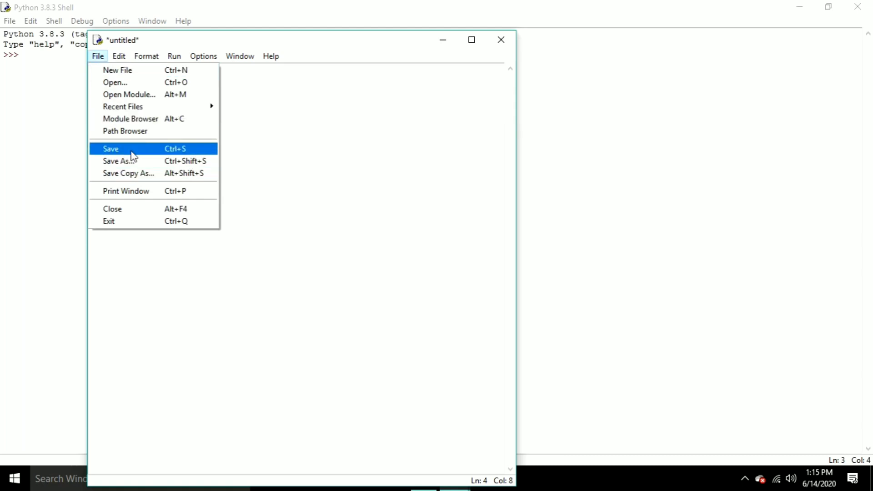
pyautogui.click(260, 175)
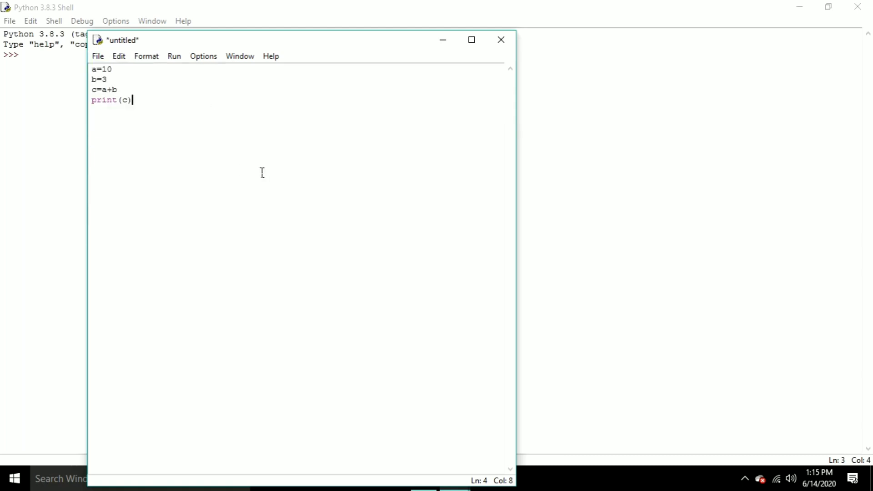
pyautogui.click(178, 58)
pyautogui.click(186, 71)
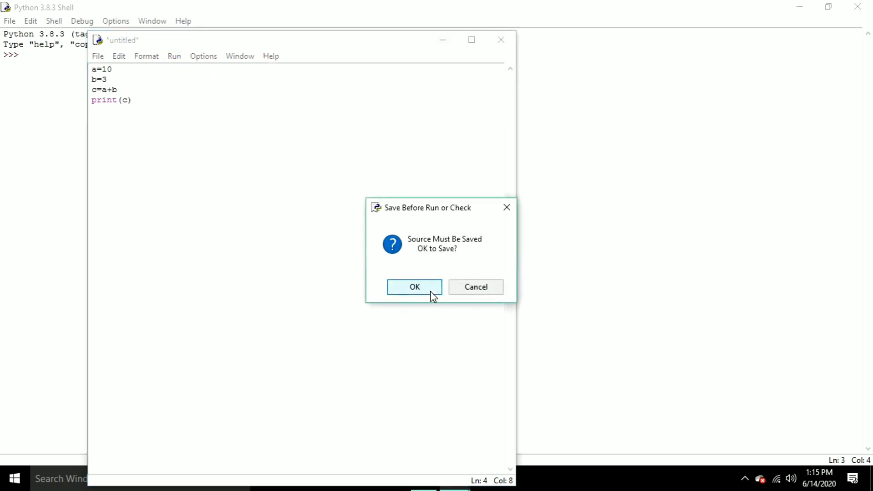
pyautogui.click(430, 292)
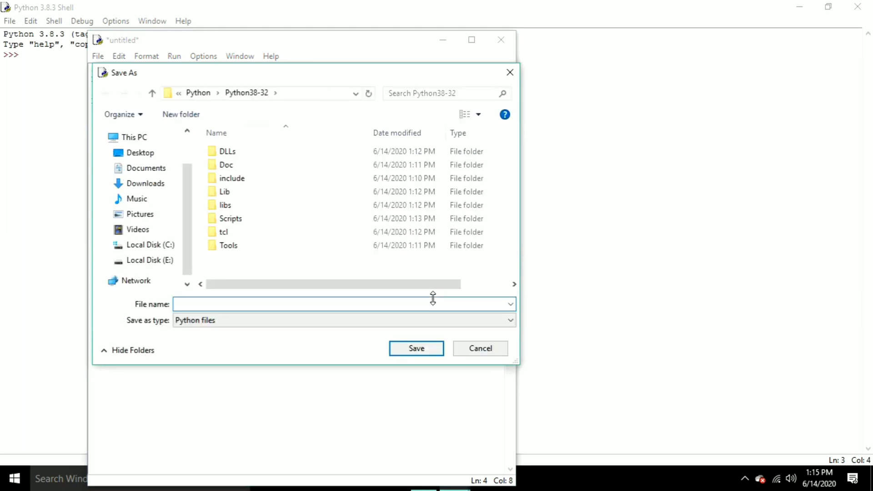
pyautogui.write('1st')
pyautogui.click(425, 357)
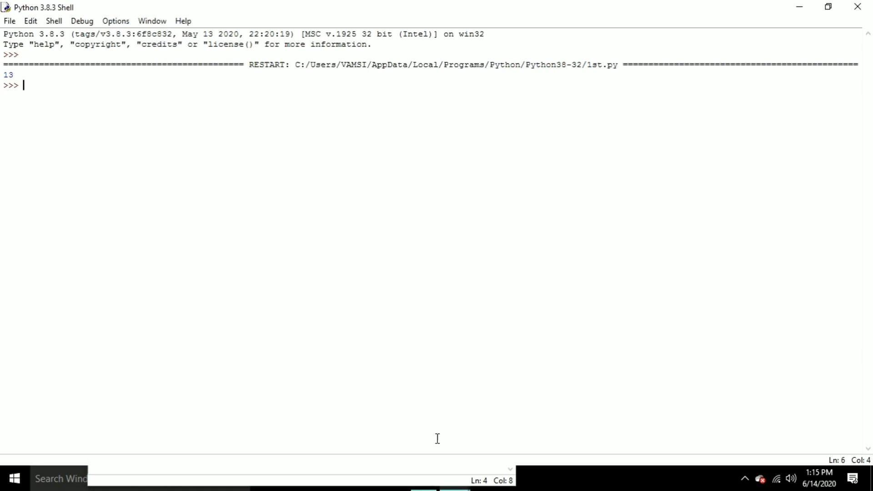
# - Return to the 1st.py script and add the line print("how are you") below the existing code, separated by a blank line
pyautogui.click(425, 481)
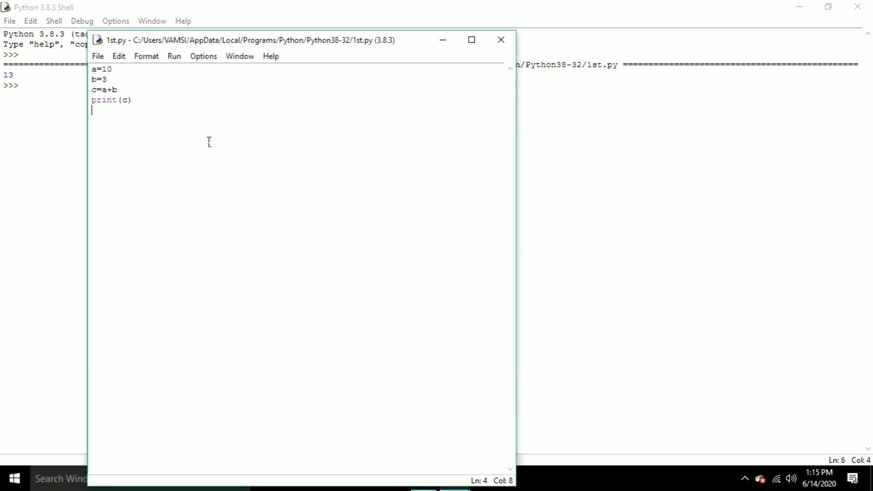
pyautogui.press('Return')
pyautogui.press('Return')
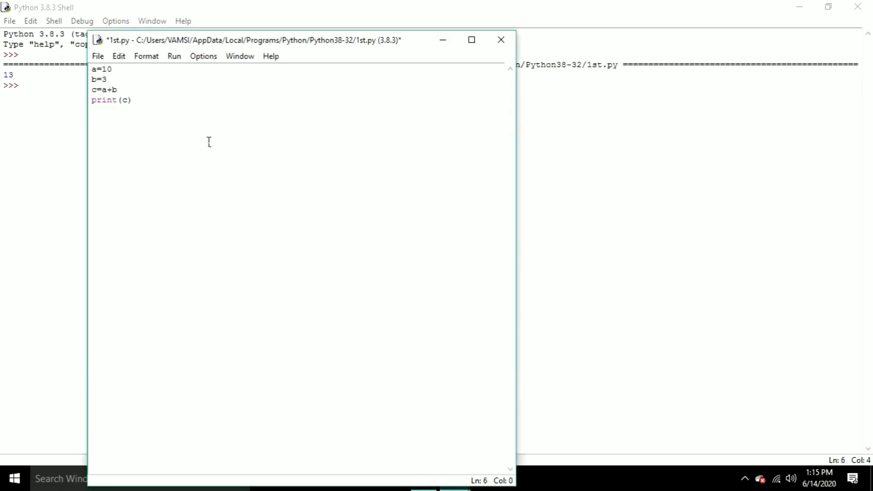
pyautogui.write('print("')
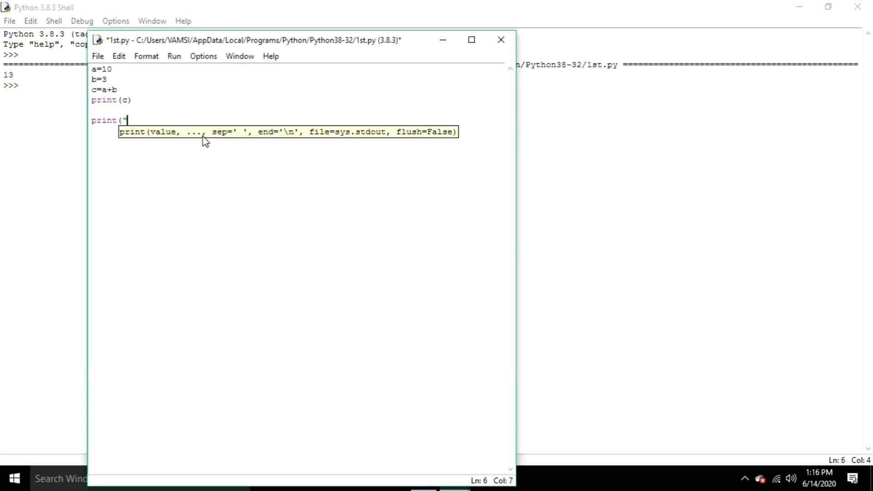
pyautogui.write('r"')
pyautogui.press('Left')
pyautogui.write('h')
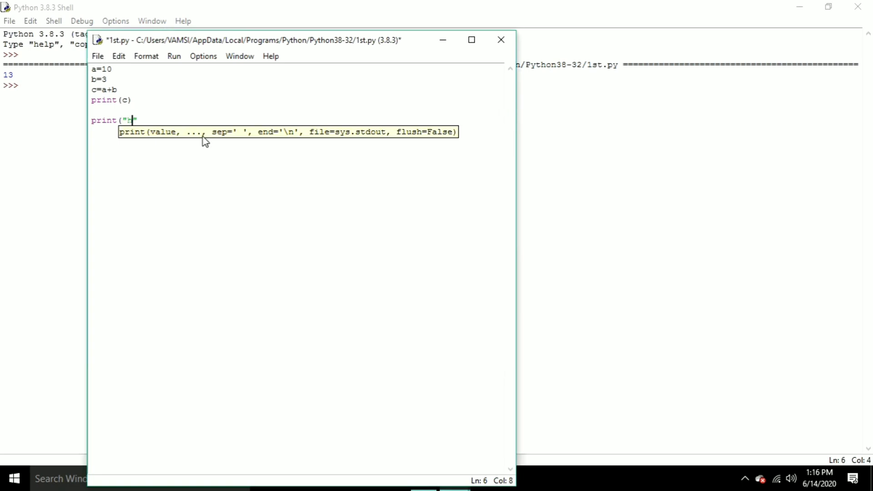
pyautogui.write('ow are you"')
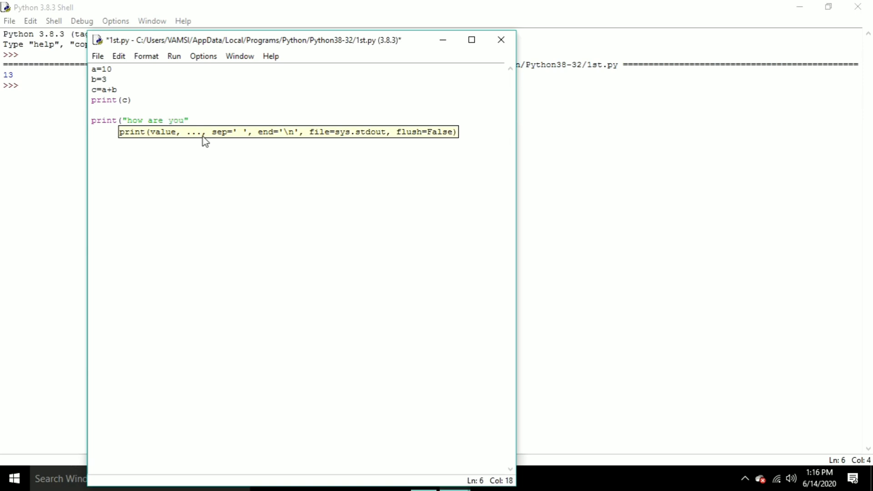
pyautogui.write(')')
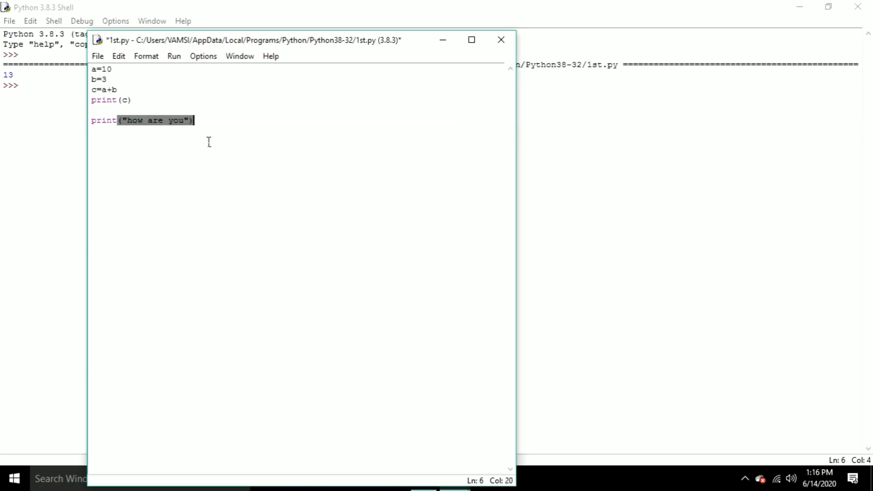
# - Add the line print("i am fine") at the end of the script
pyautogui.press('Return')
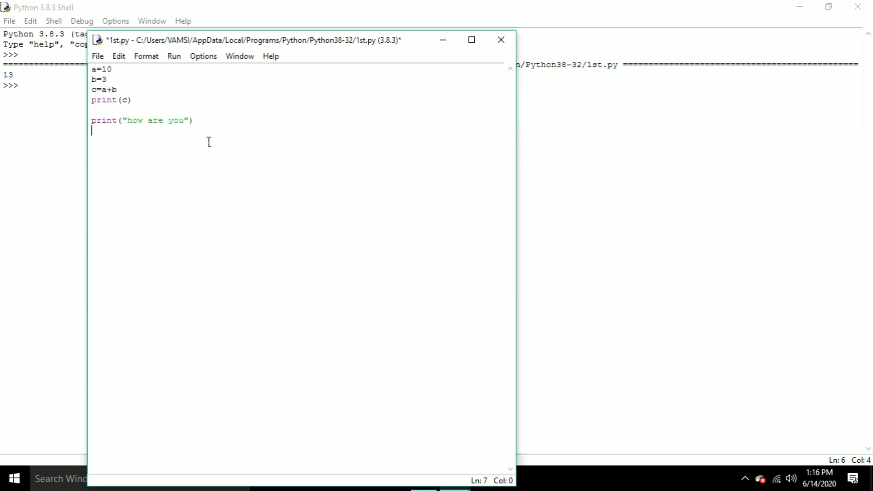
pyautogui.write('print(')
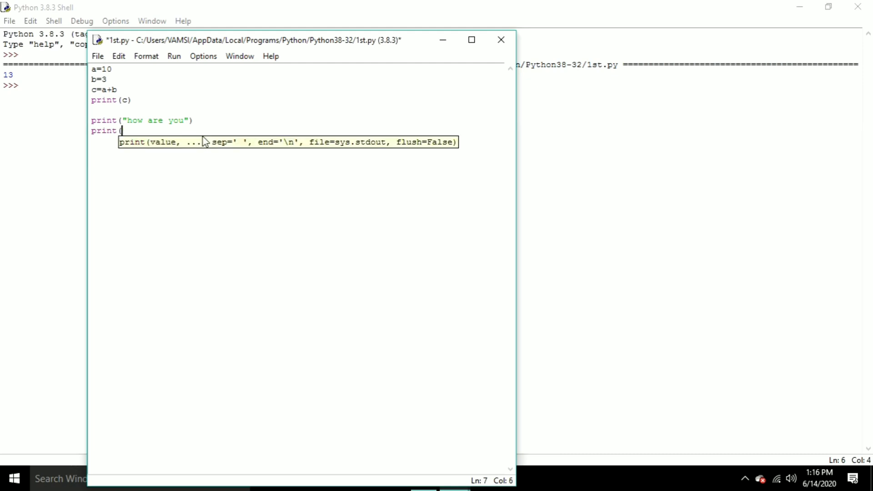
pyautogui.write('"i am fine')
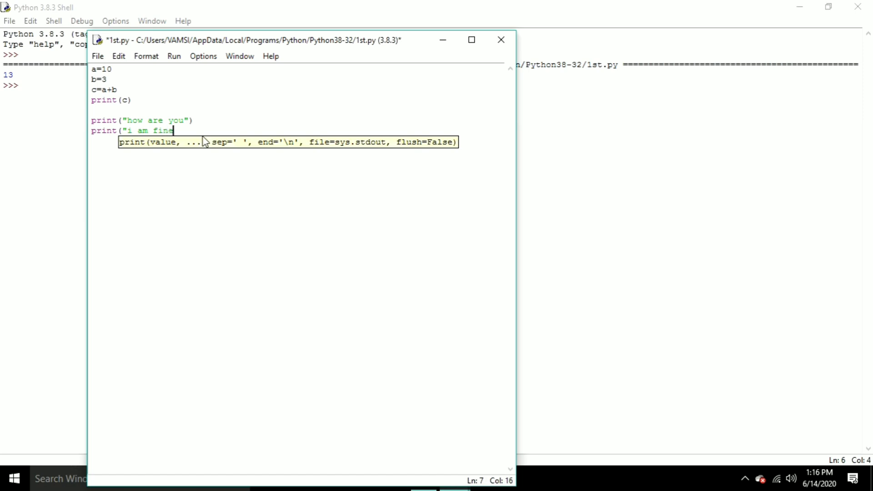
pyautogui.write('")')
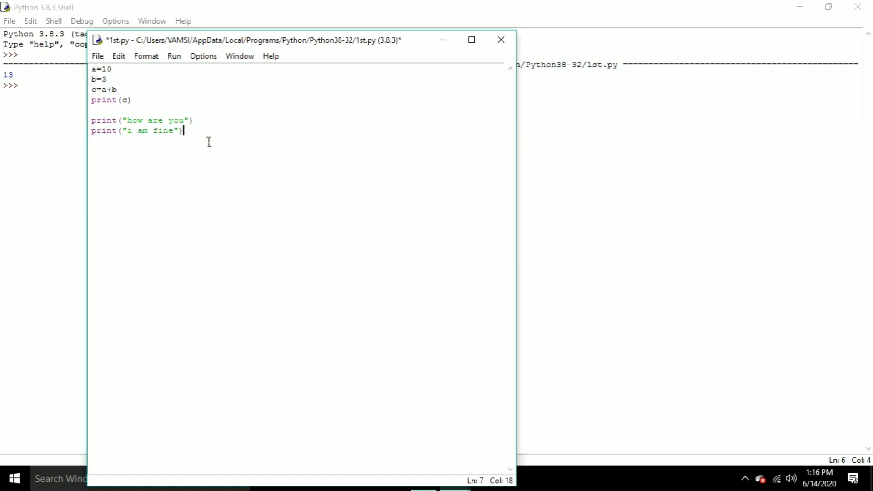
# - Save and run the extended 1st.py script, and return from the shell output to the end of the script
pyautogui.click(183, 57)
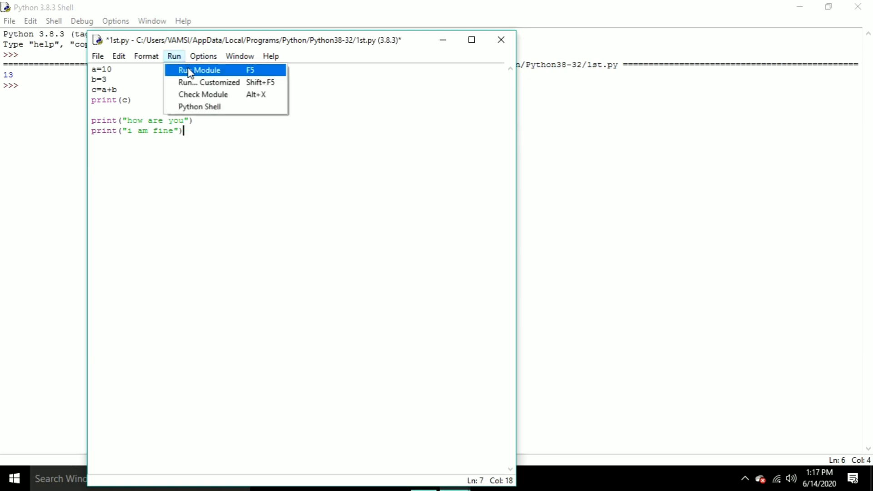
pyautogui.click(188, 70)
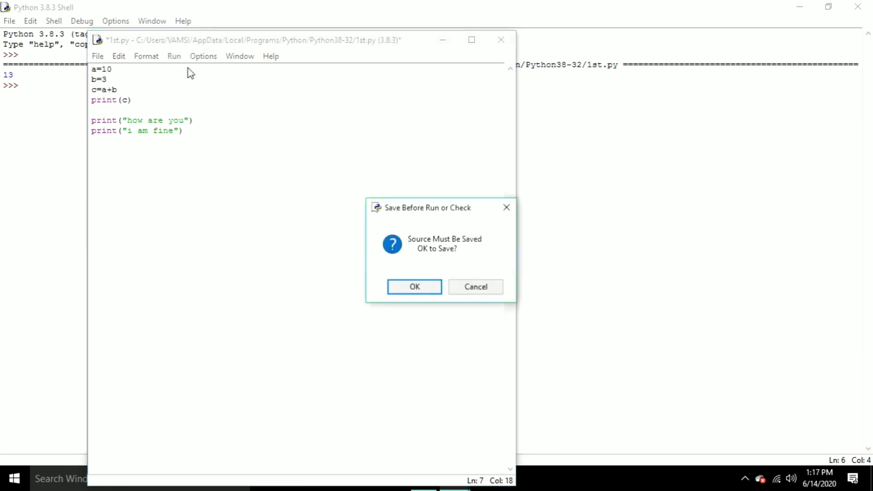
pyautogui.click(404, 292)
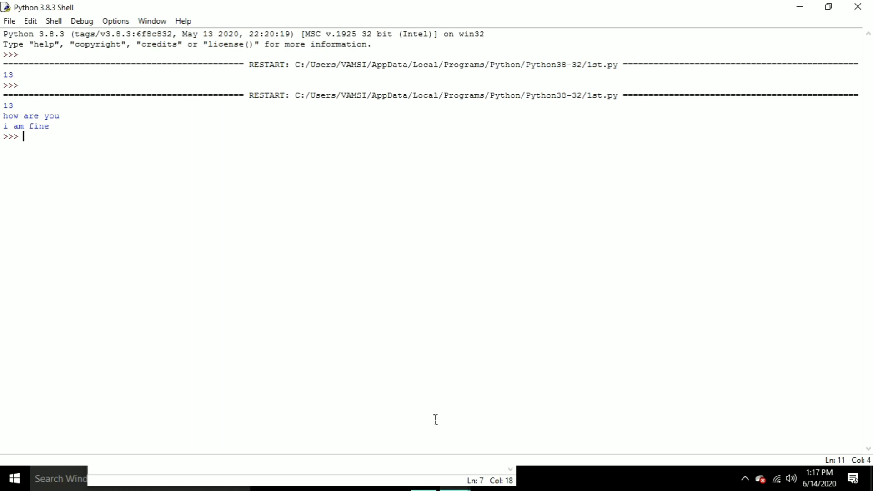
pyautogui.click(402, 478)
pyautogui.click(172, 139)
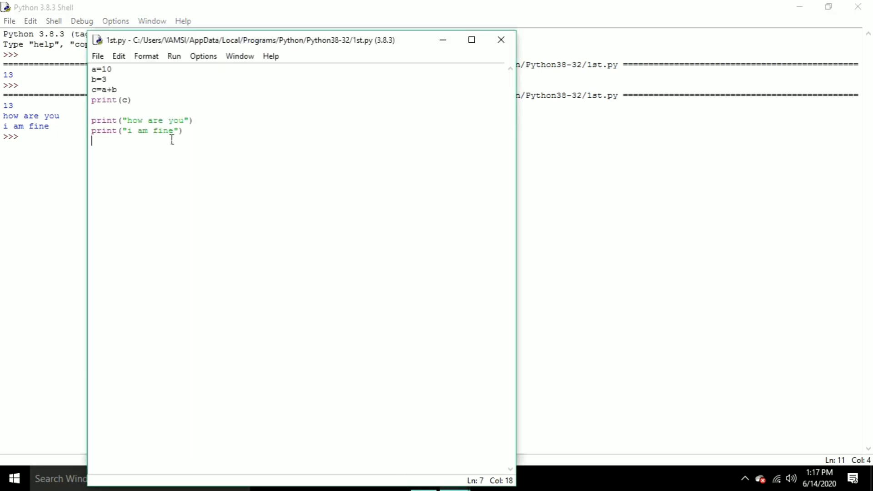